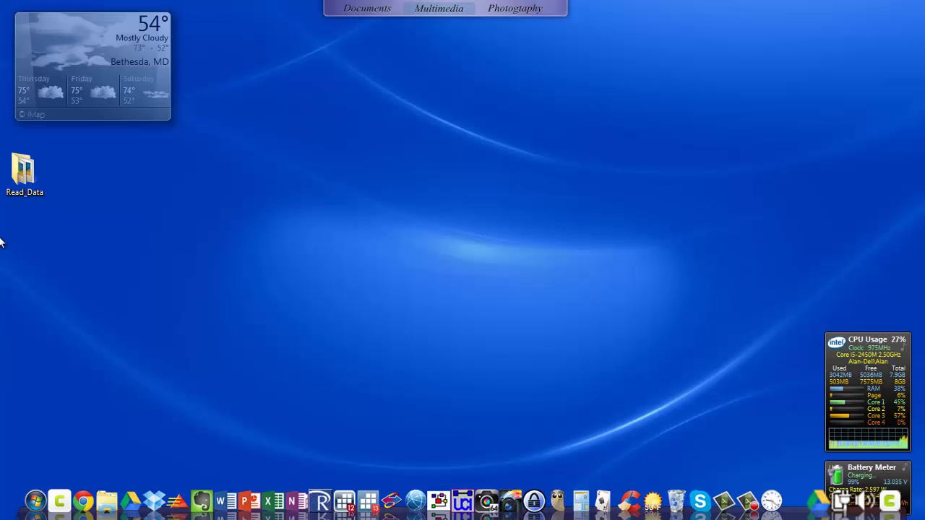
# - Open the Read_Data folder, copy its full path from the address bar, and minimize the window
pyautogui.doubleClick(25, 177)
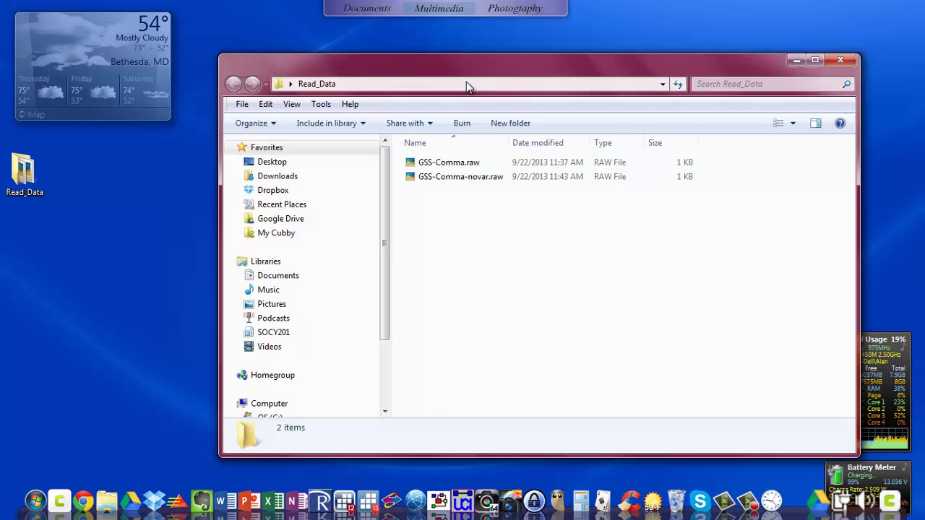
pyautogui.click(466, 85)
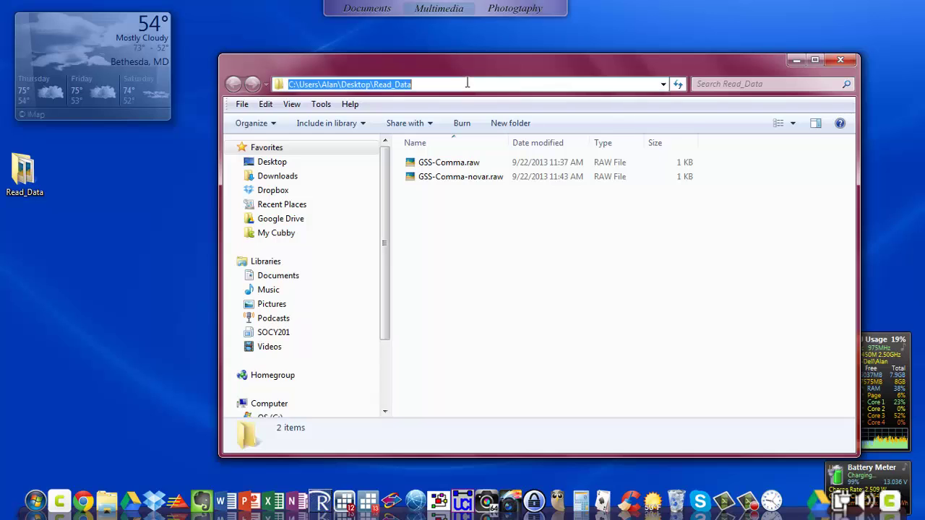
pyautogui.rightClick(347, 84)
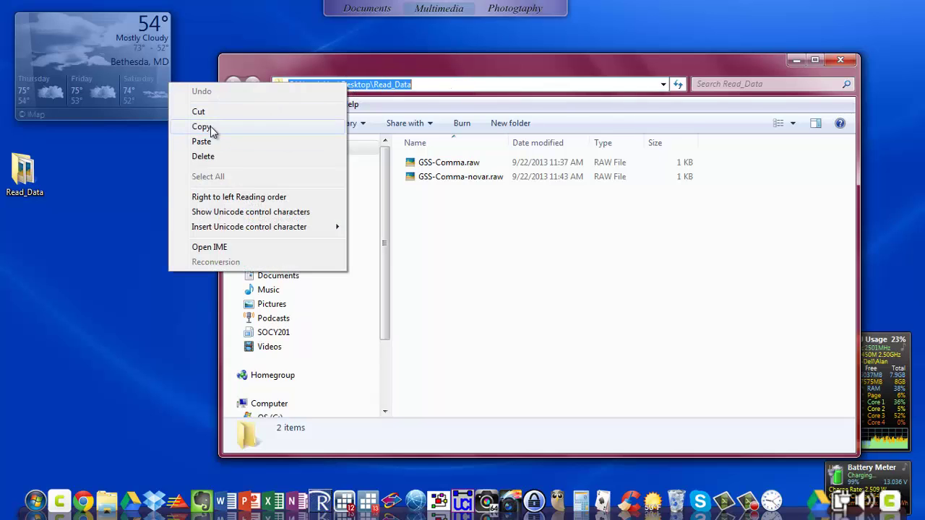
pyautogui.click(212, 127)
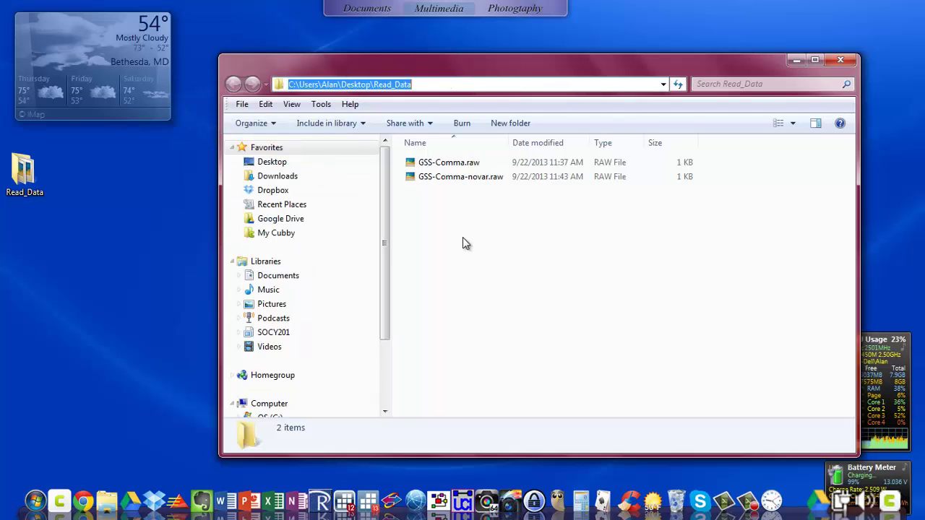
pyautogui.click(796, 62)
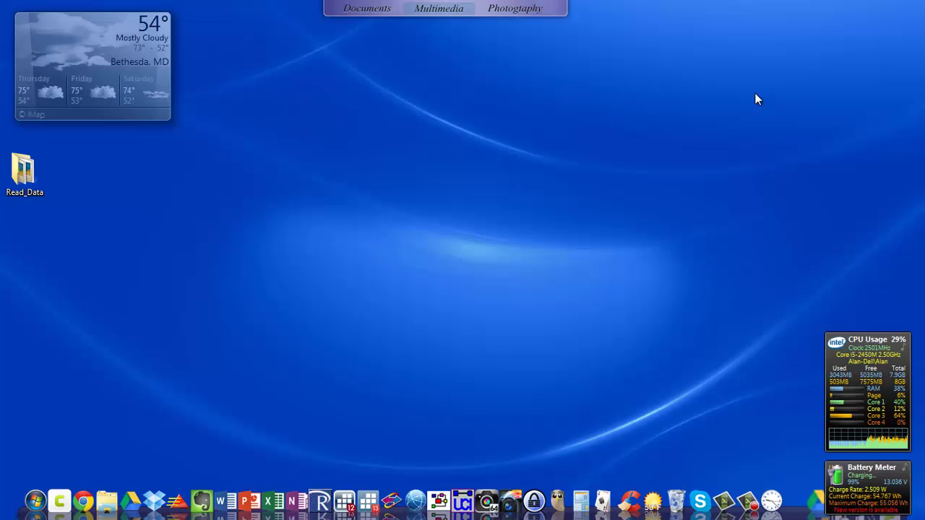
# - Launch Stata/MP 13, cd to the pasted Read_Data path, and list its files with dir
pyautogui.click(372, 491)
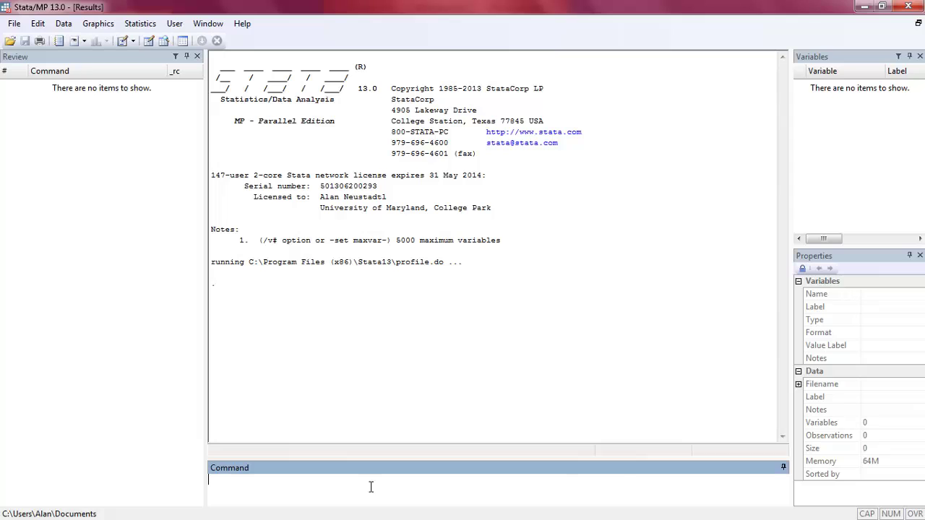
pyautogui.write('cd "')
pyautogui.hotkey('ctrl', 'v')
pyautogui.write('"')
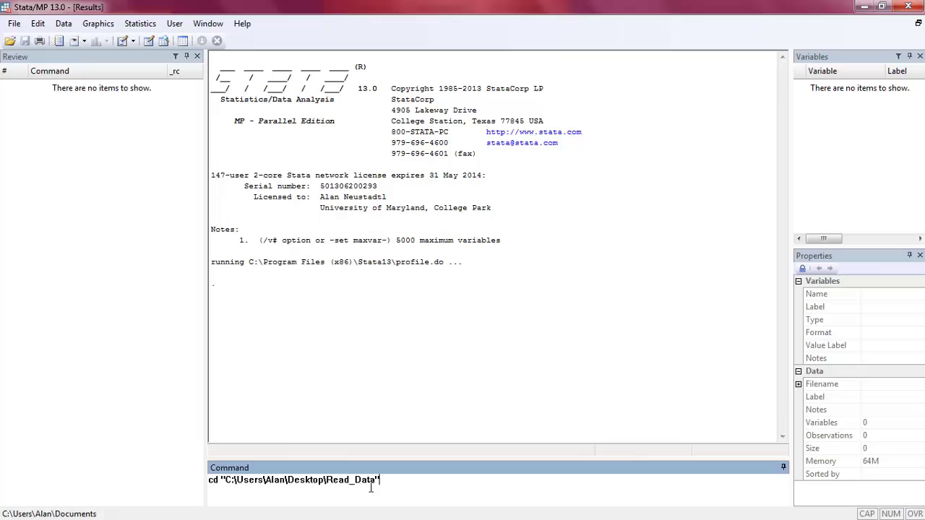
pyautogui.press('Return')
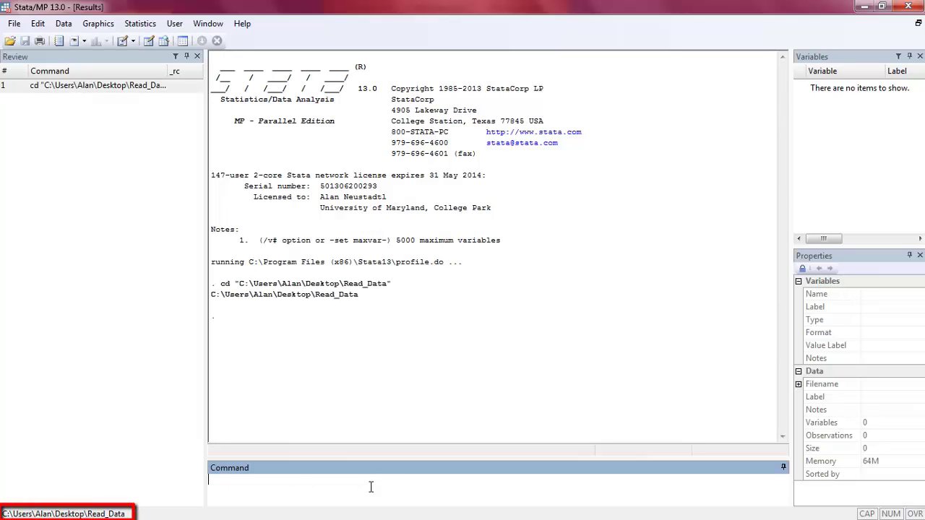
pyautogui.write('dir')
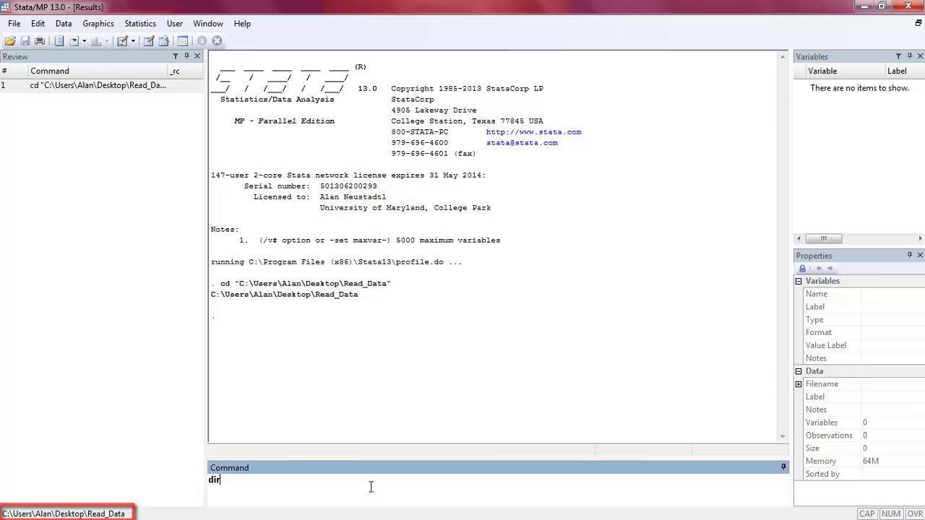
pyautogui.press('Return')
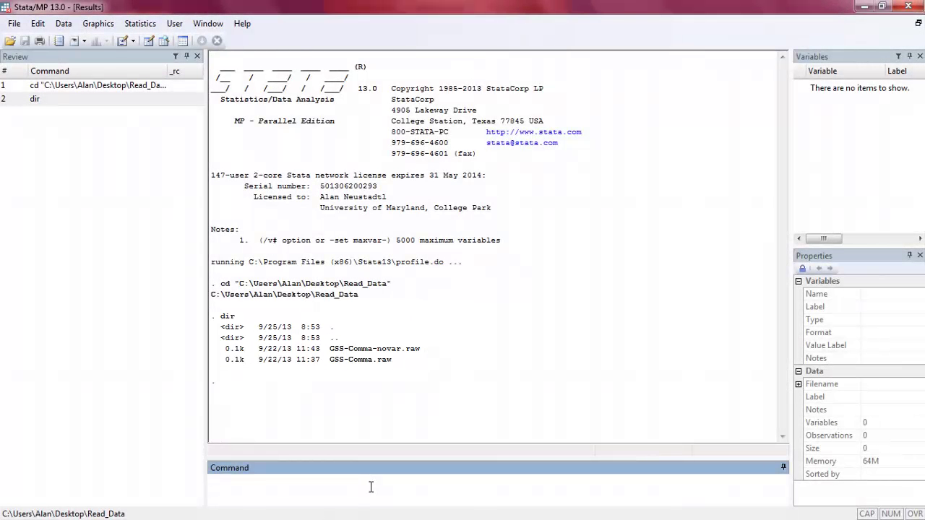
# - Print the raw contents of gss-comma.raw with the type command
pyautogui.write('type gss-comma.raw')
pyautogui.press('Return')
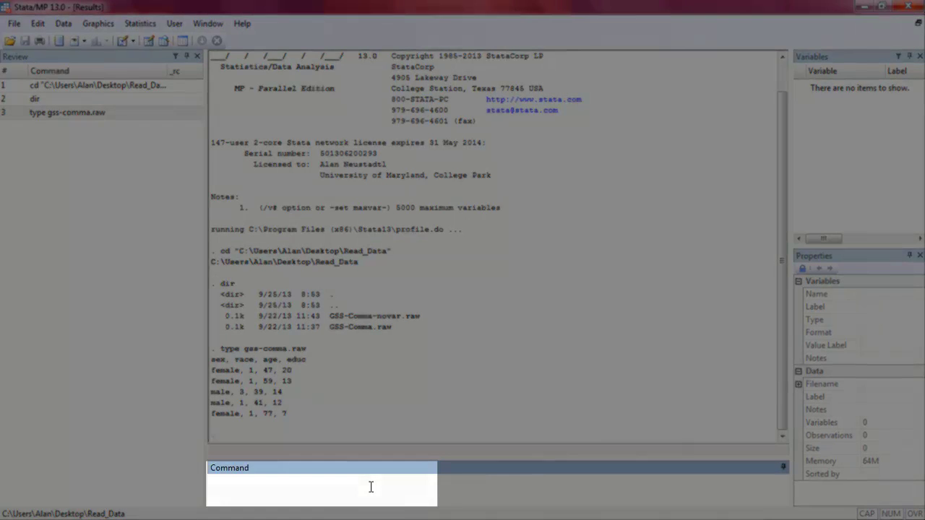
# - Import gss-comma.raw with import delimited, then list and describe its 4 variables and 5 observations
pyautogui.write('import d')
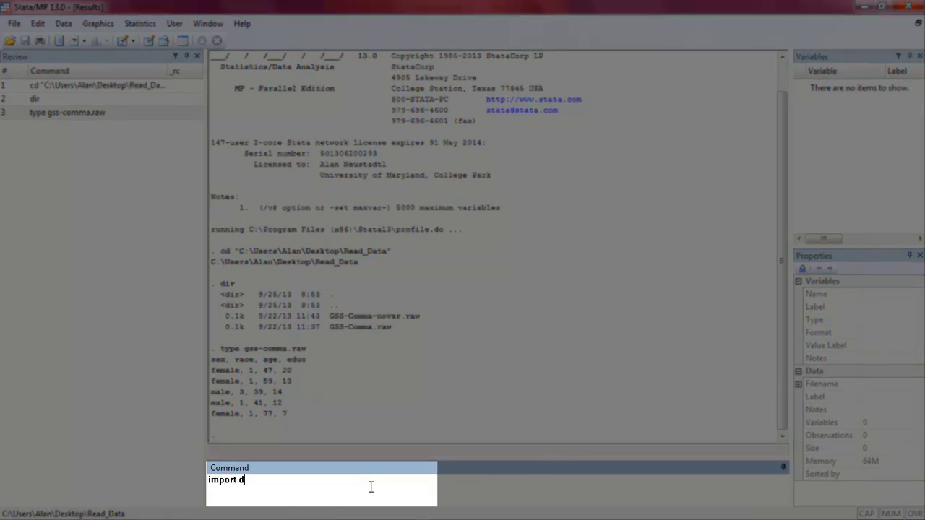
pyautogui.write('elimited using gs')
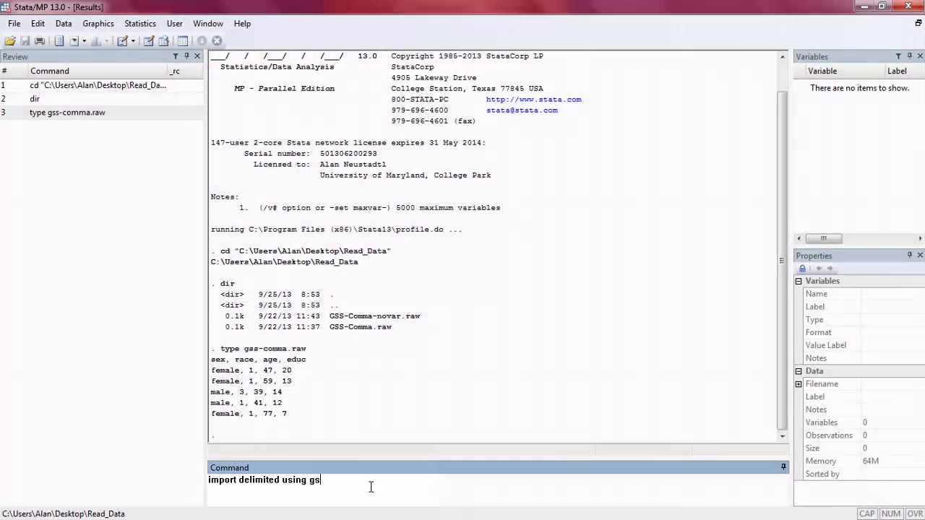
pyautogui.write('s-comma.raw')
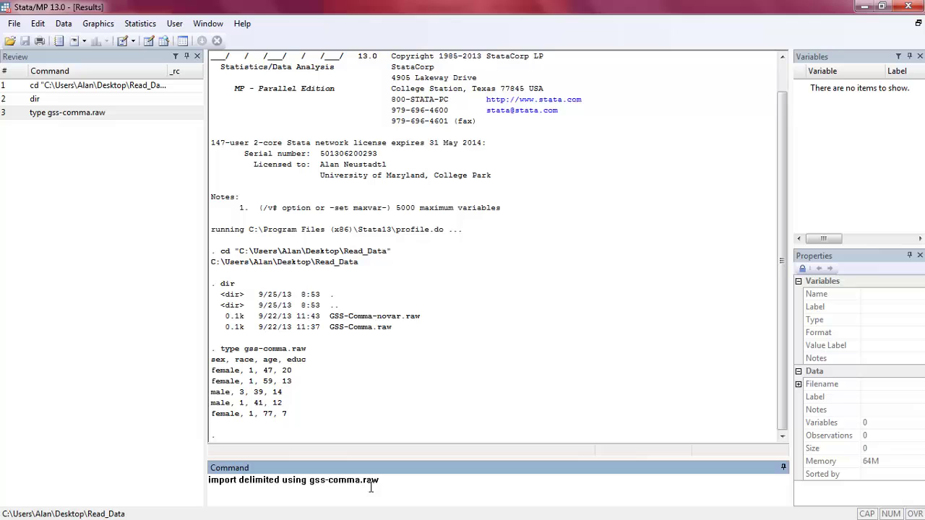
pyautogui.press('Return')
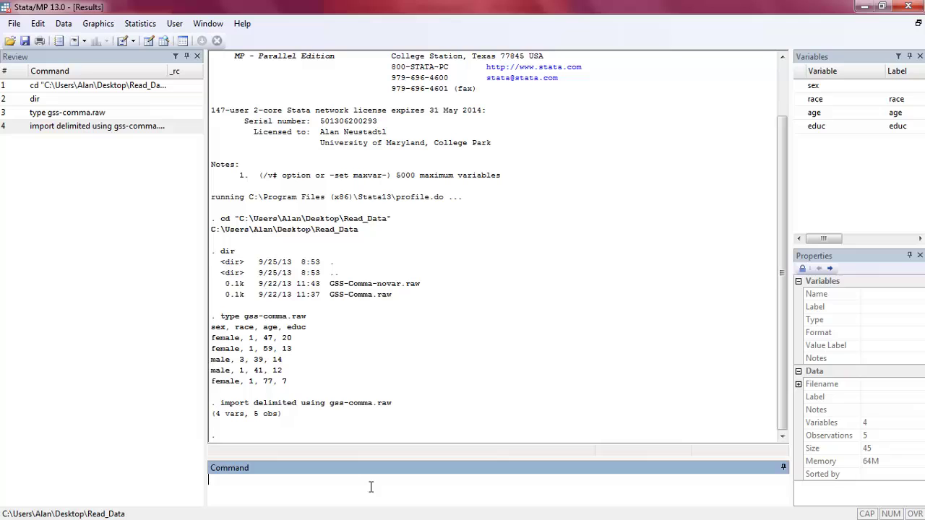
pyautogui.write('list')
pyautogui.press('Return')
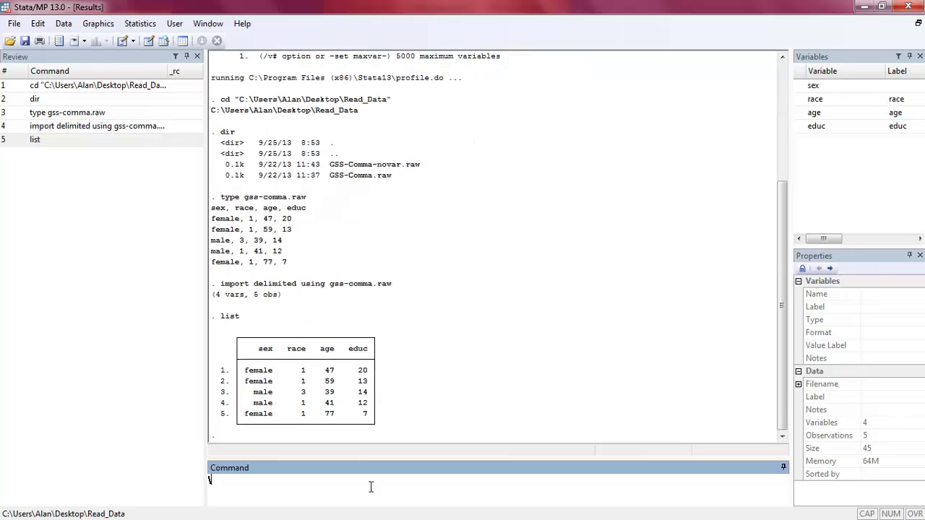
pyautogui.write('describe')
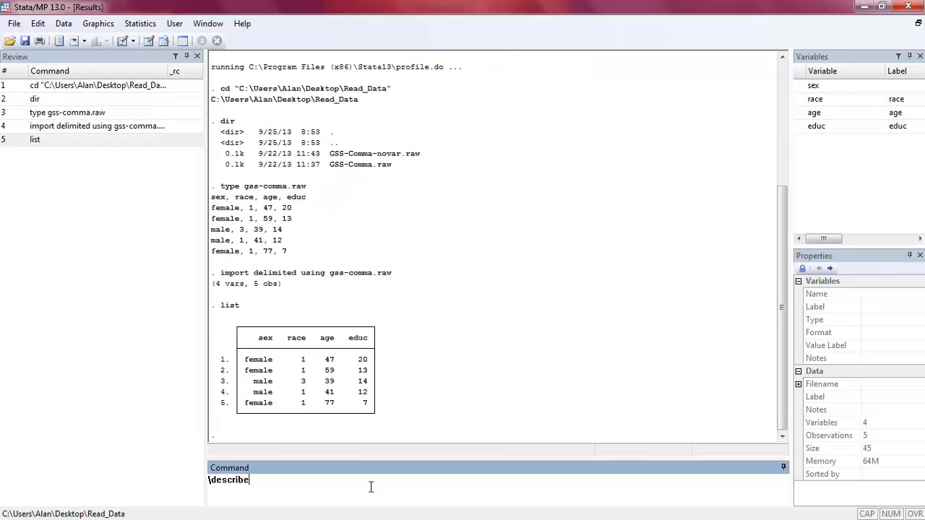
pyautogui.press('BackSpace')
pyautogui.press('BackSpace')
pyautogui.press('BackSpace')
pyautogui.press('BackSpace')
pyautogui.press('BackSpace')
pyautogui.press('BackSpace')
pyautogui.press('BackSpace')
pyautogui.press('BackSpace')
pyautogui.write('describe')
pyautogui.press('Return')
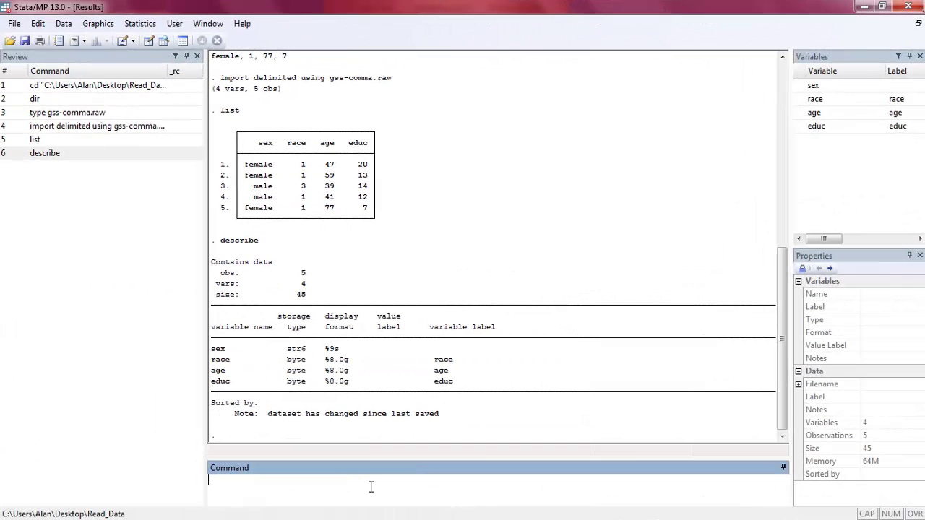
# - Clear memory and print the header-less contents of gss-comma-novar.raw
pyautogui.write('clear')
pyautogui.press('Return')
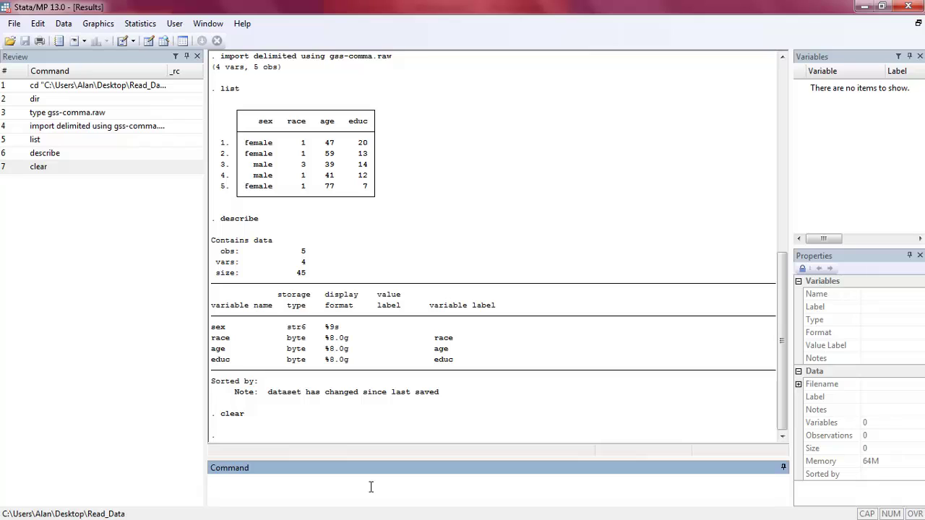
pyautogui.write('type gss-comma-novar')
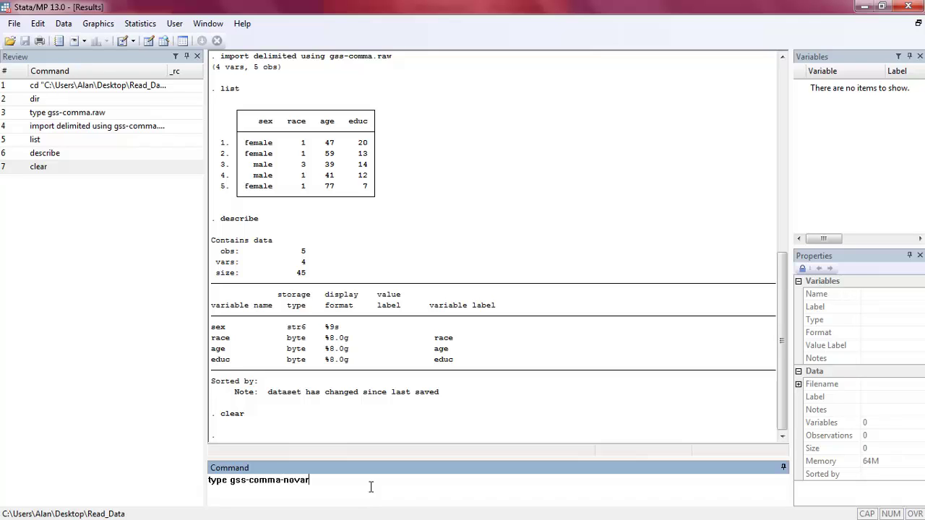
pyautogui.write('.raw')
pyautogui.press('Return')
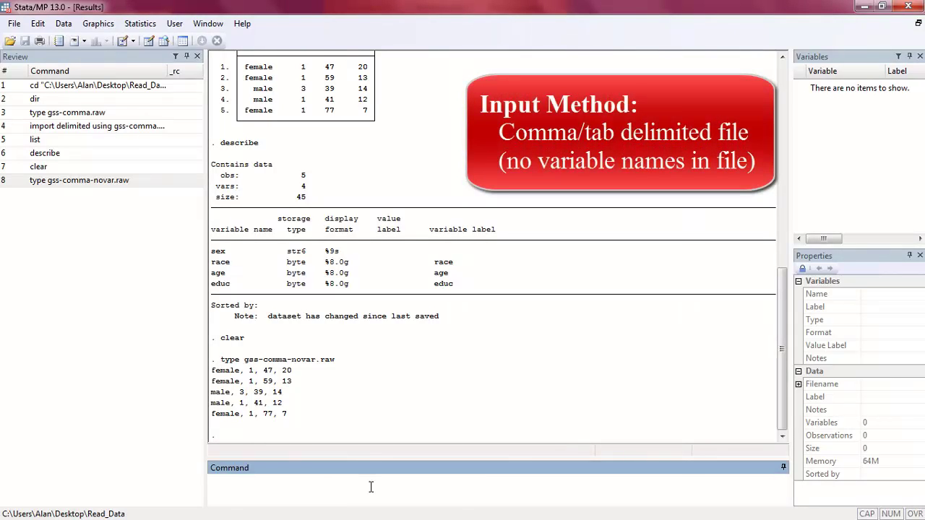
# - Re-run the earlier import delimited command on gss-comma-novar.raw instead of gss-comma.raw
pyautogui.press('pageup')
pyautogui.press('pageup')
pyautogui.press('pageup')
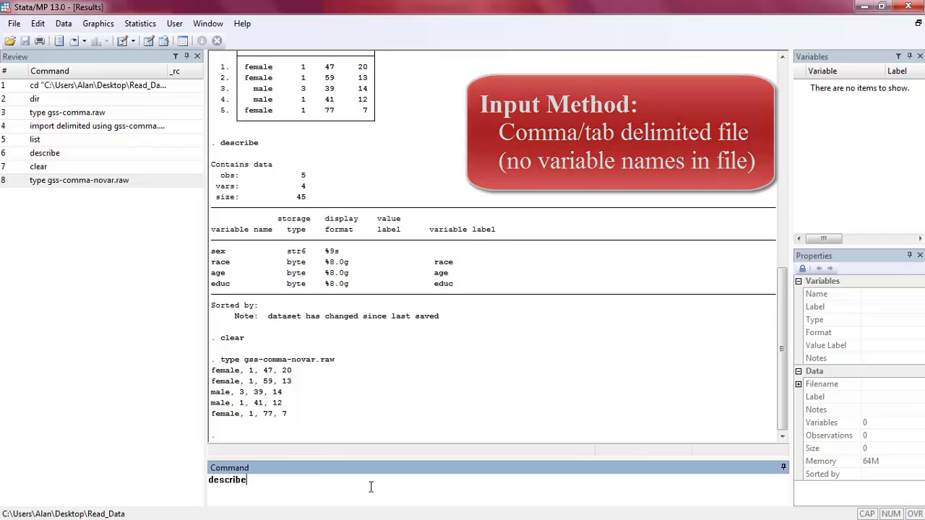
pyautogui.press('pageup')
pyautogui.press('pageup')
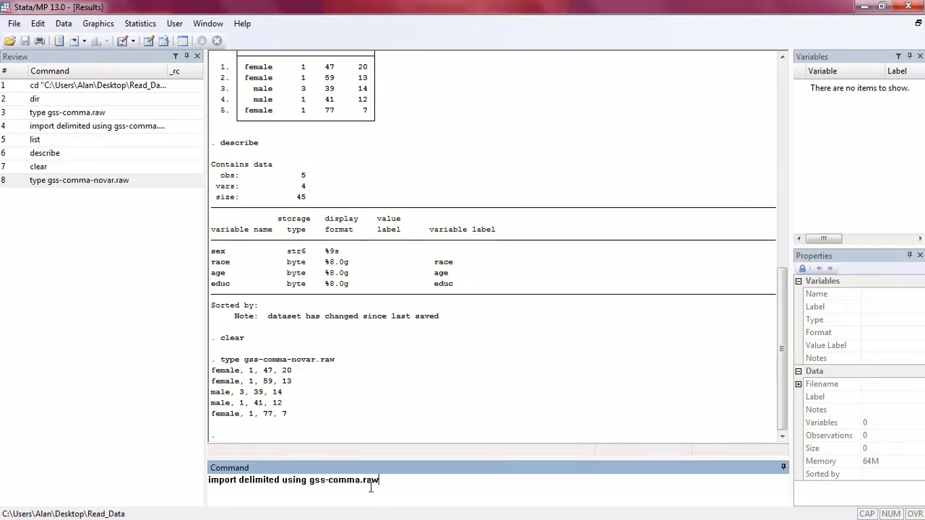
pyautogui.hotkey('shift', 'F10')
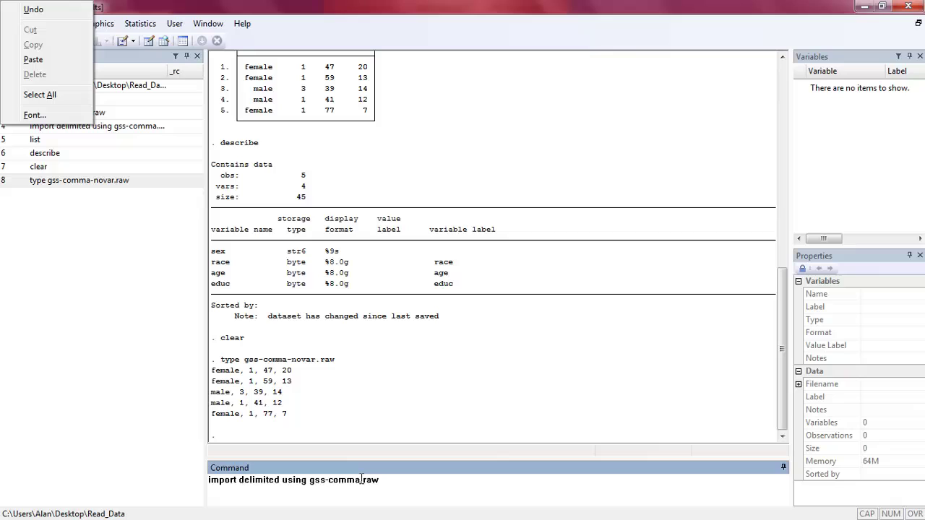
pyautogui.press('Escape')
pyautogui.write('-novar')
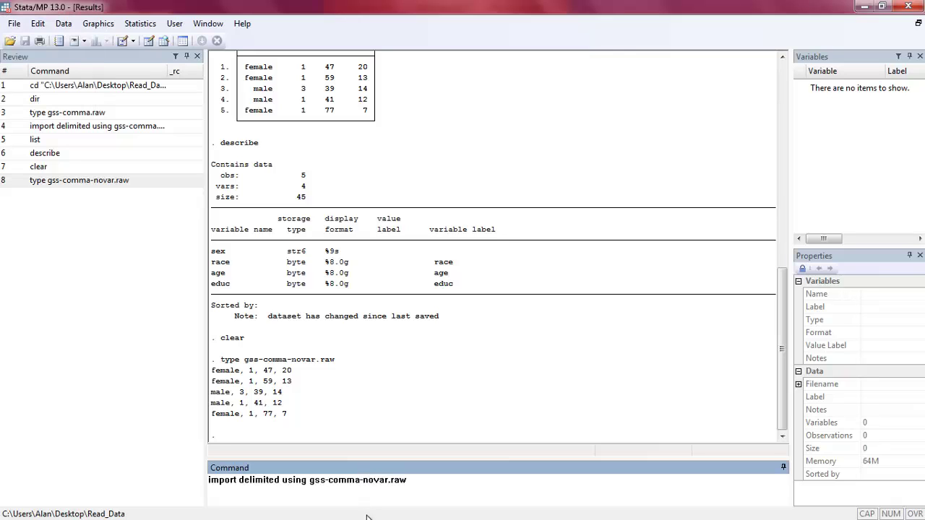
pyautogui.press('Return')
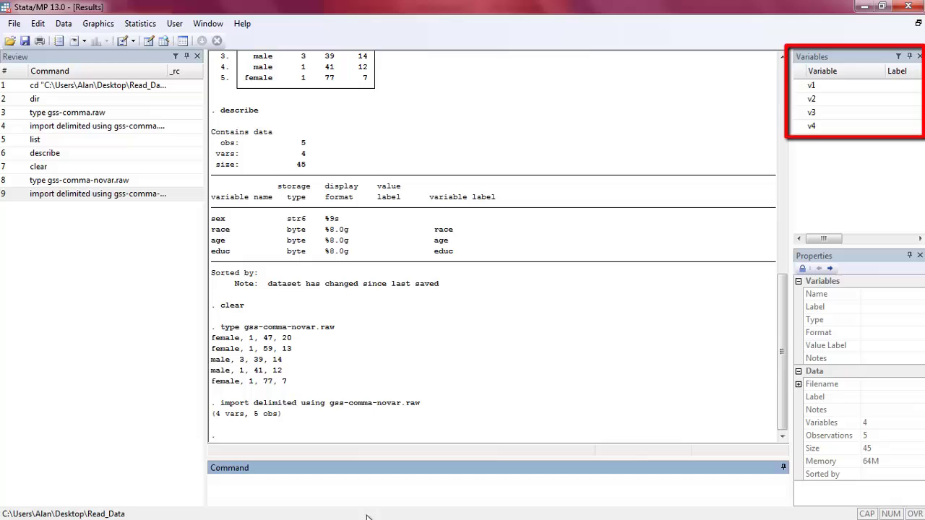
# - List and describe the imported data, showing default variables v1–v4
pyautogui.write('list')
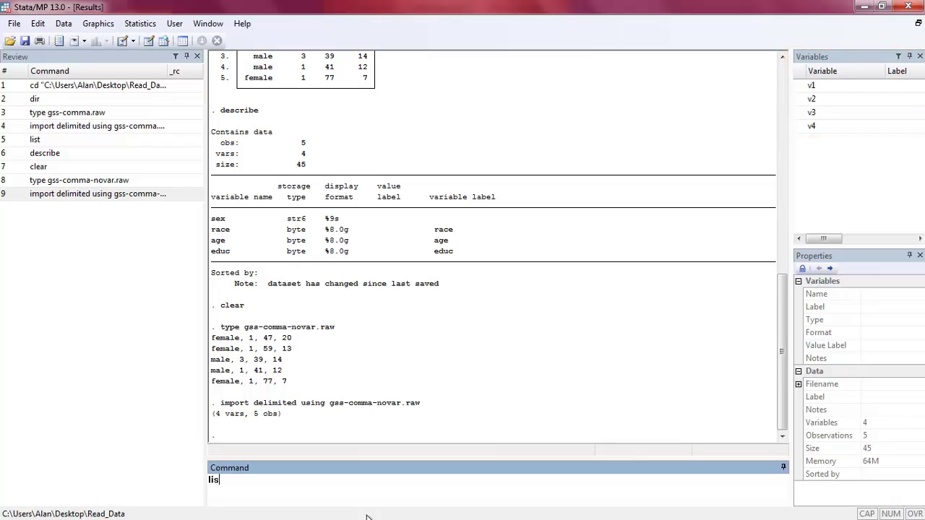
pyautogui.press('Return')
pyautogui.write('describe')
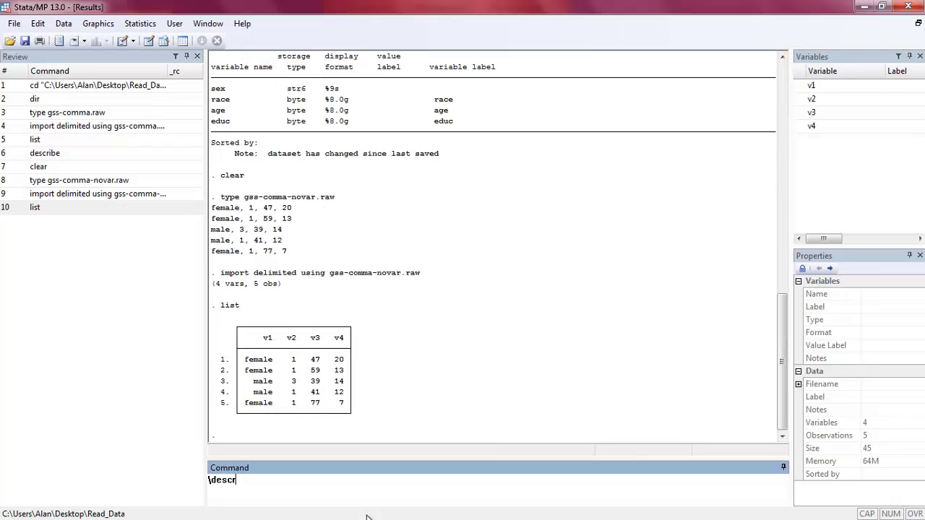
pyautogui.press('BackSpace')
pyautogui.press('BackSpace')
pyautogui.press('BackSpace')
pyautogui.press('BackSpace')
pyautogui.press('BackSpace')
pyautogui.press('BackSpace')
pyautogui.press('BackSpace')
pyautogui.press('BackSpace')
pyautogui.write('describe')
pyautogui.press('Return')
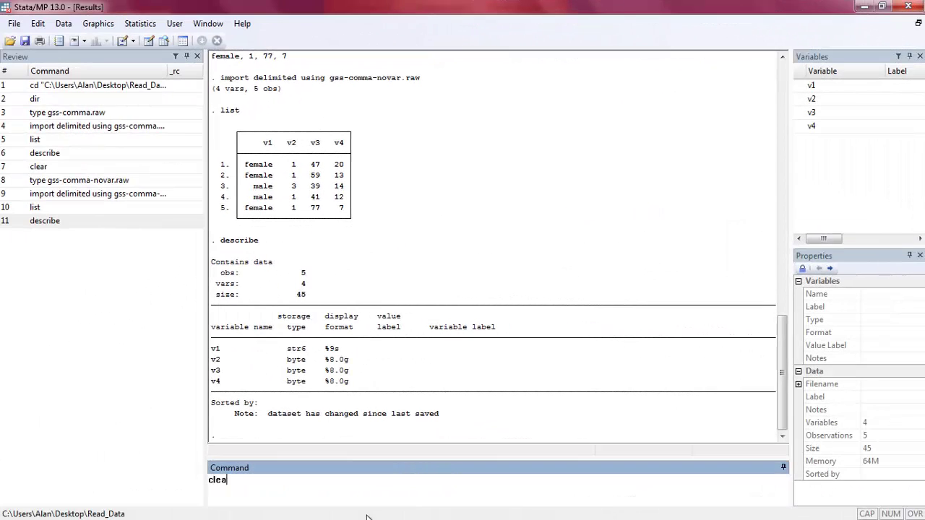
# - Clear memory, re-import gss-comma-novar.raw naming variables sex, race, age, educ, then list and describe
pyautogui.press('Return')
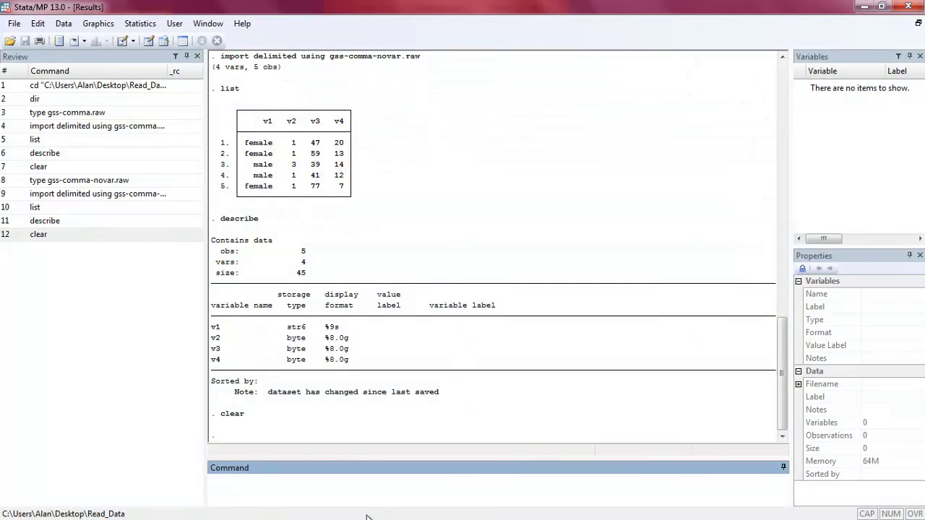
pyautogui.write('import delimited')
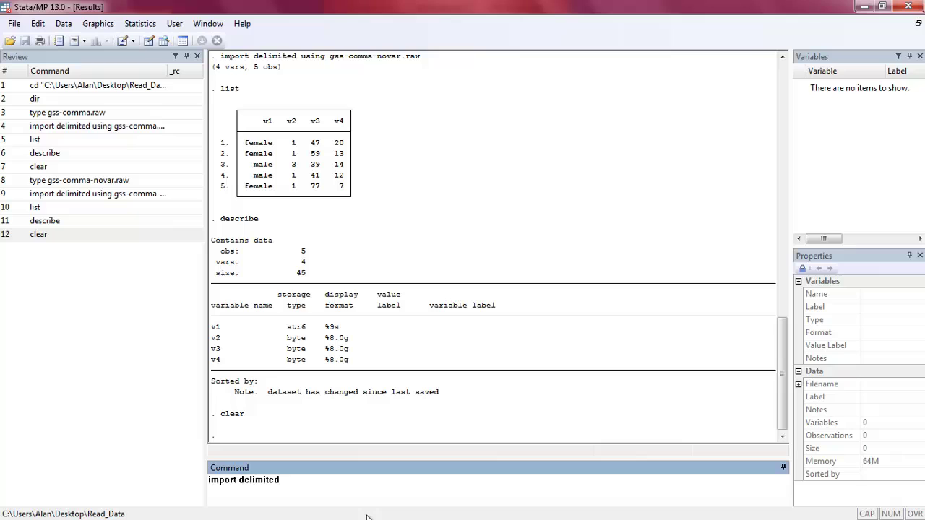
pyautogui.write(' sex race age educ u')
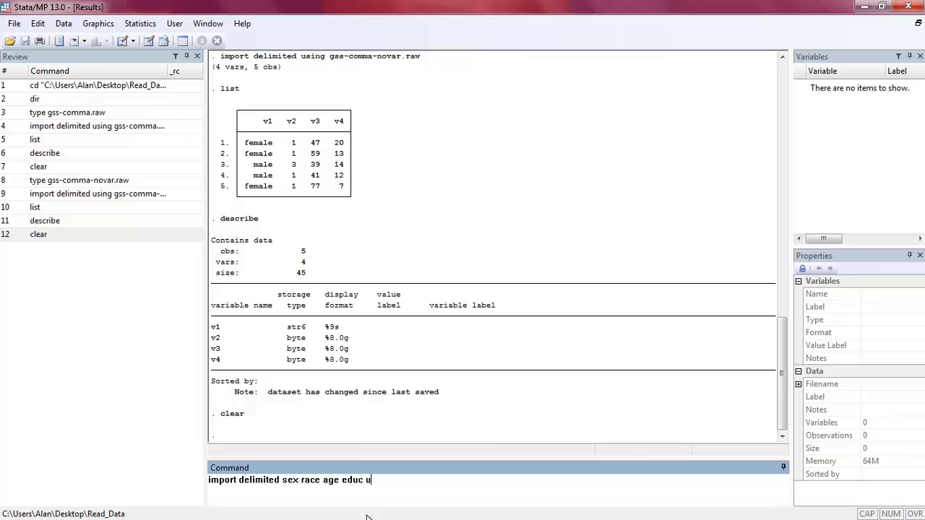
pyautogui.write('sing gss-comma-no')
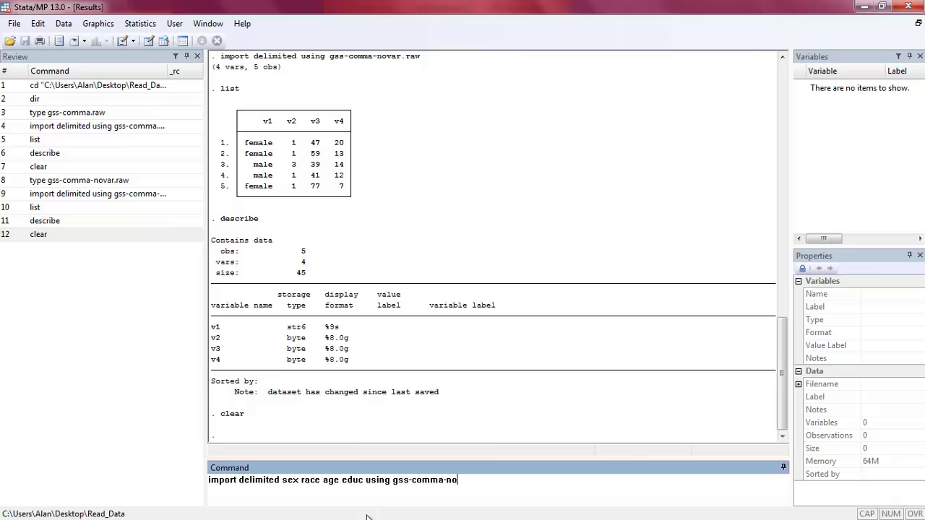
pyautogui.write('var.raw')
pyautogui.press('Return')
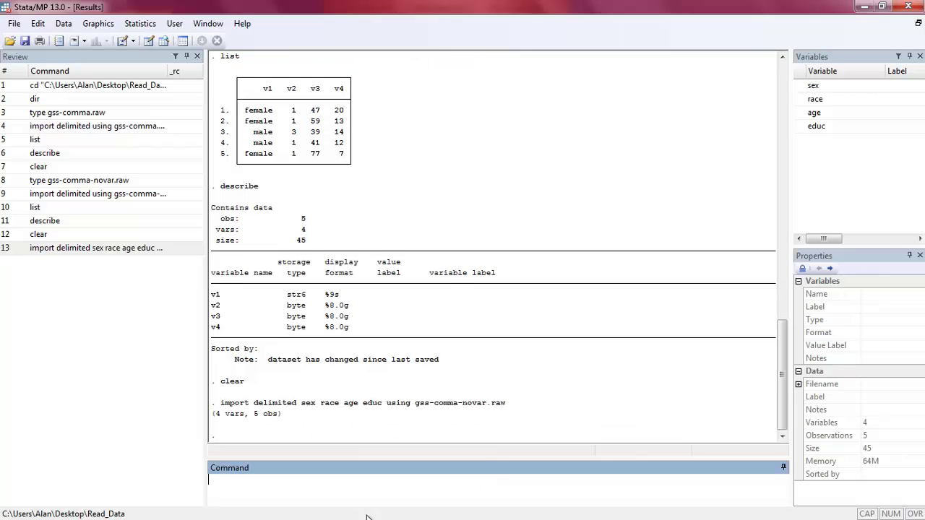
pyautogui.write('list')
pyautogui.press('Return')
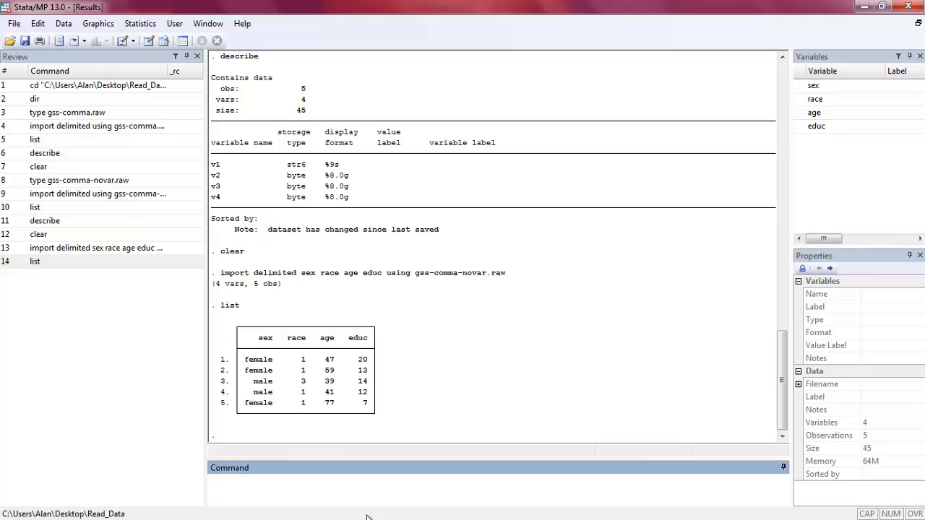
pyautogui.write('describe')
pyautogui.press('Return')
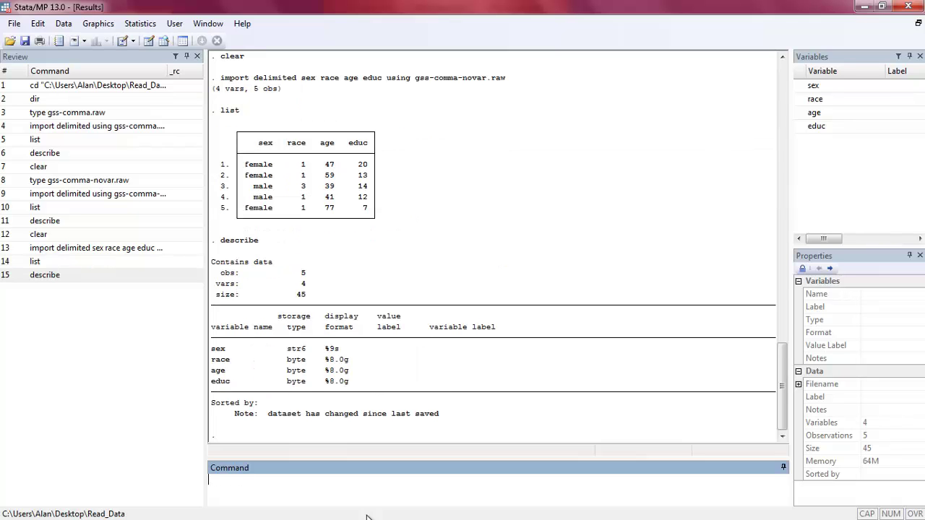